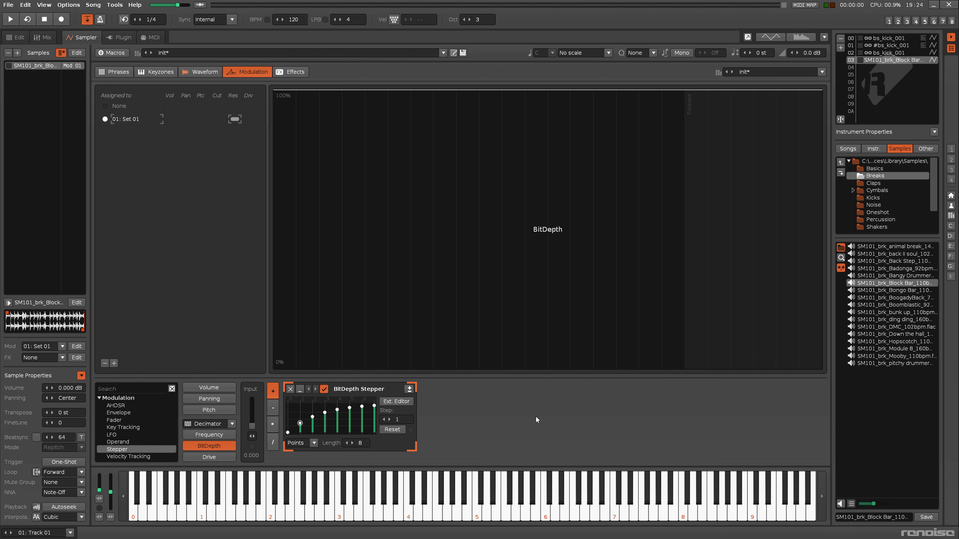
# Step: Play the note repeatedly to hear BitDepth step up to its final step
pyautogui.press('q')
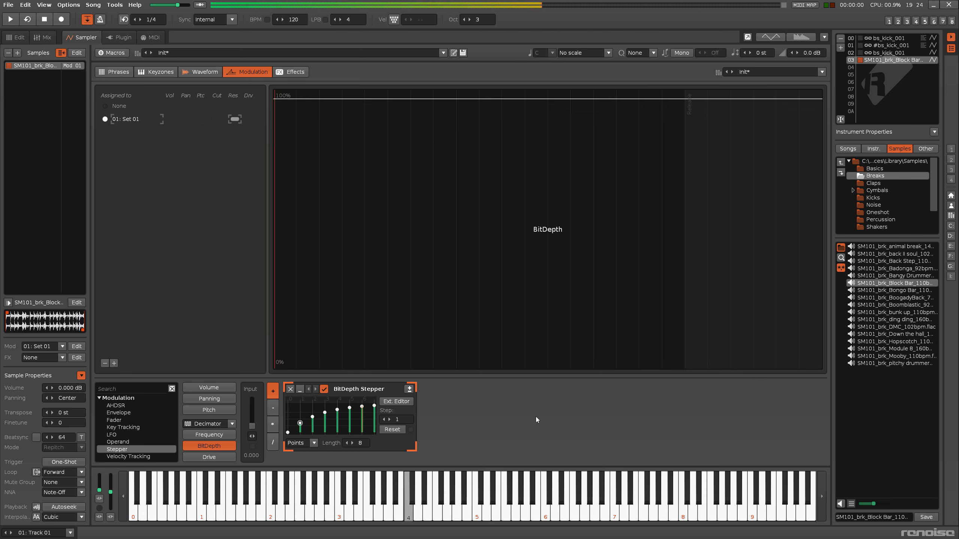
pyautogui.press('q')
pyautogui.press('q')
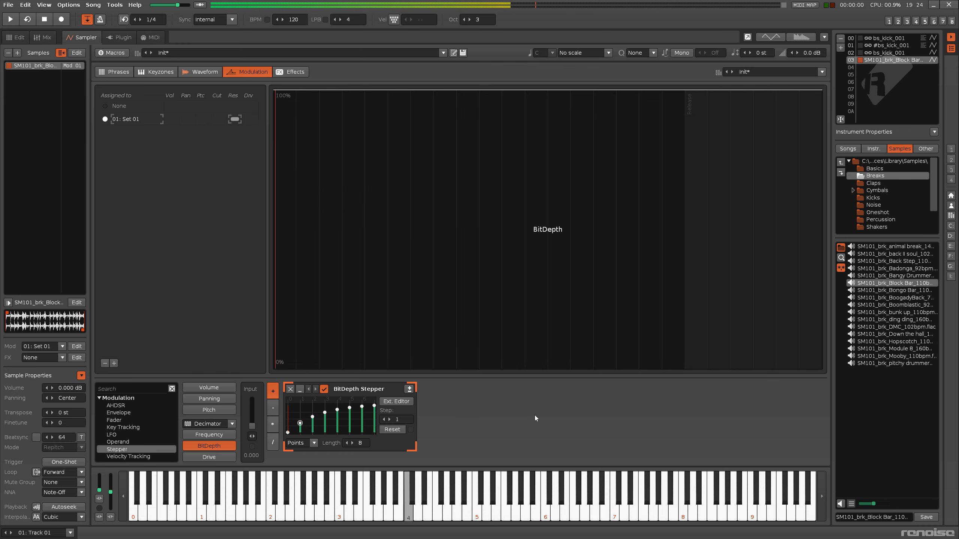
pyautogui.press('q')
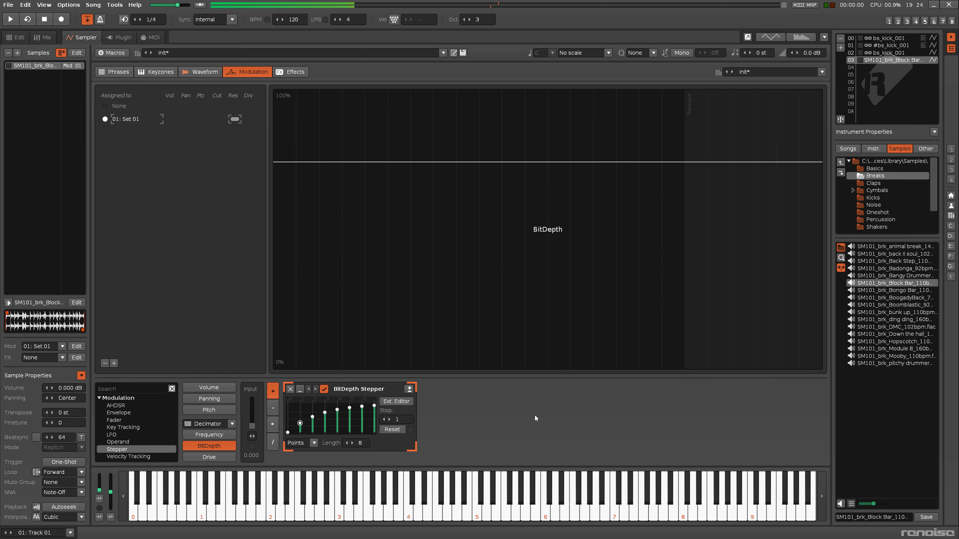
pyautogui.press('q')
pyautogui.press('q')
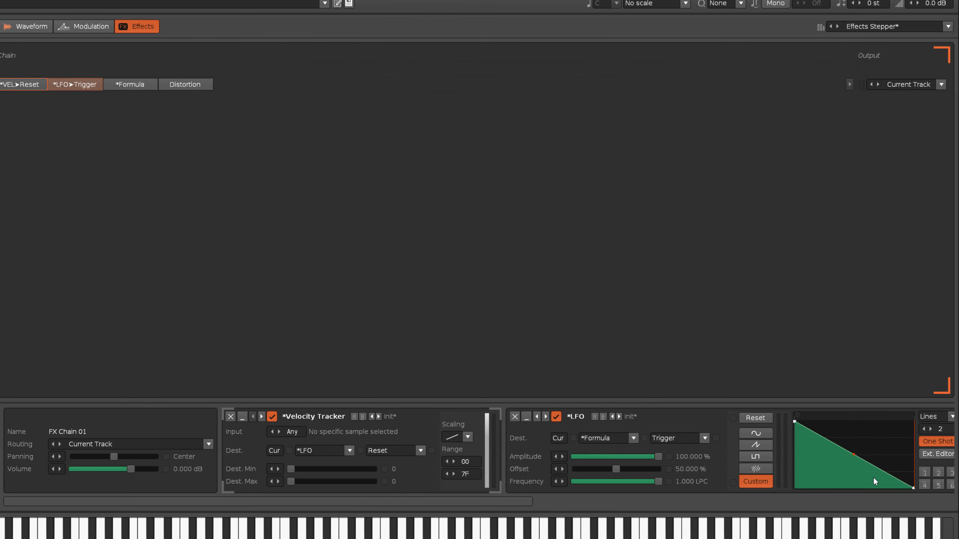
# Step: Scroll the DSP chain to Formula and Distortion and play C-4 to step Drive up
pyautogui.scroll(-5, 575, 496)
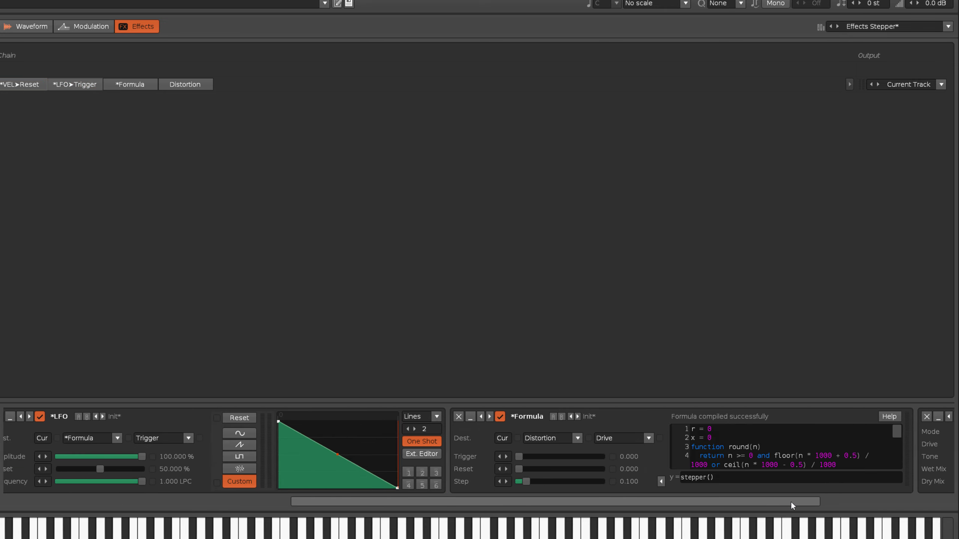
pyautogui.scroll(4, 641, 454)
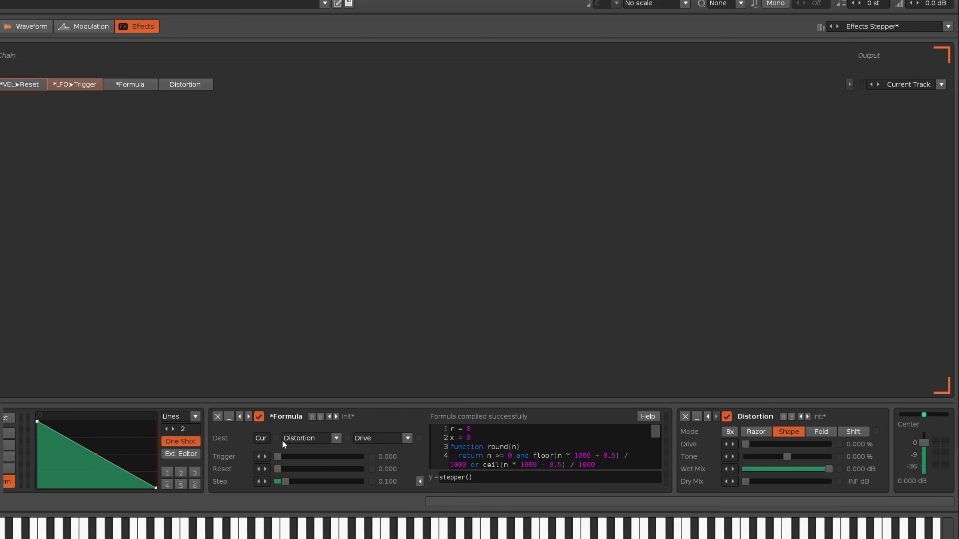
pyautogui.press('z')
pyautogui.press('z')
pyautogui.press('z')
pyautogui.press('z')
pyautogui.press('z')
pyautogui.press('z')
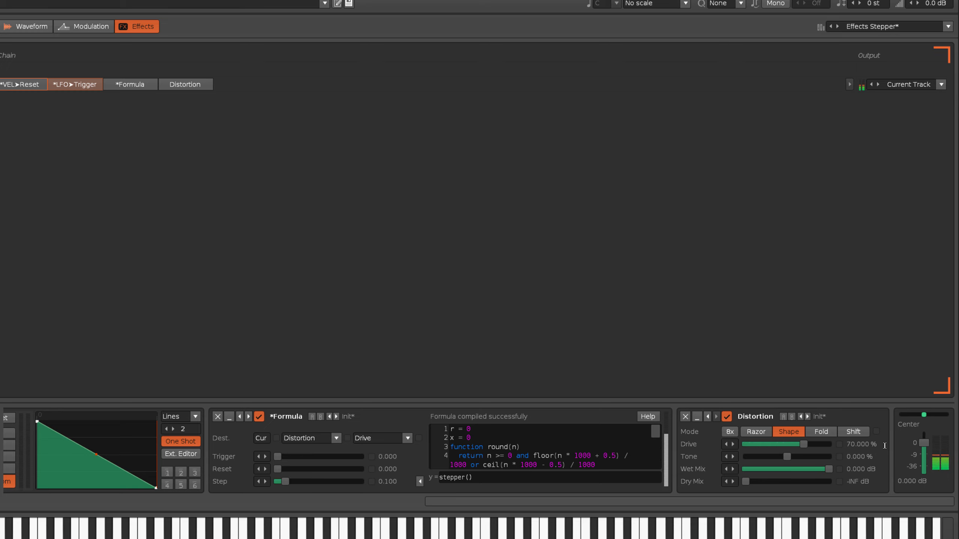
pyautogui.press('z')
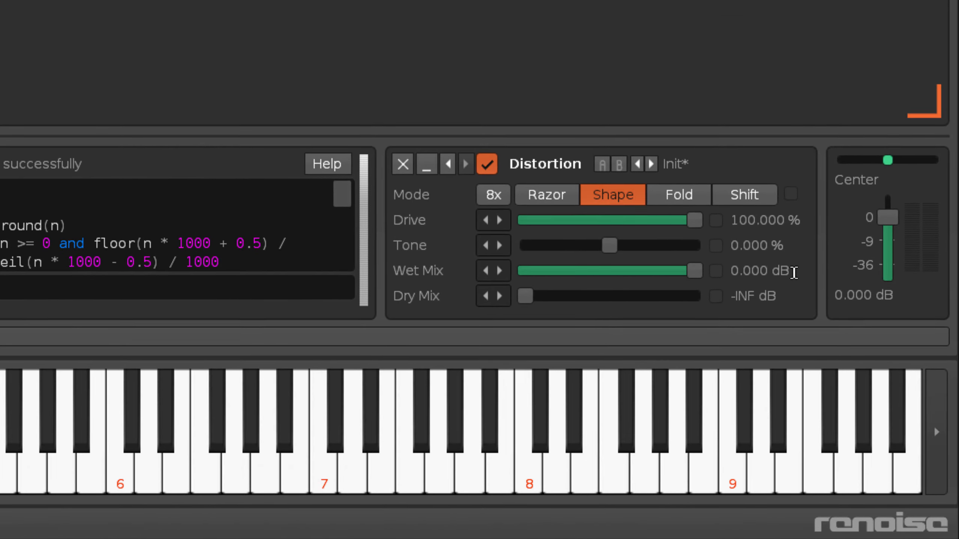
# Step: Reset the drive with a note, rework the FX chain, then retrigger notes to test it
pyautogui.press('q')
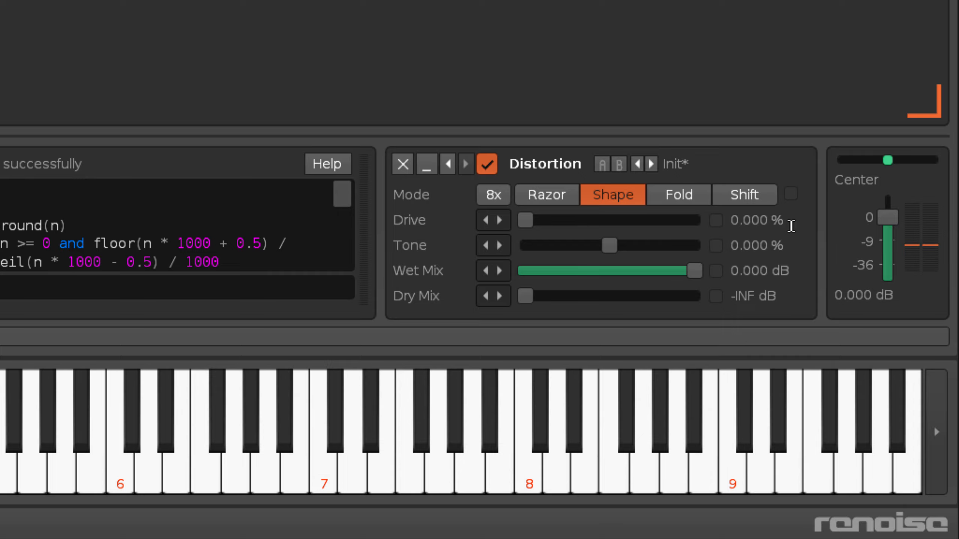
pyautogui.moveTo(689, 335); pyautogui.dragTo(139, 328)
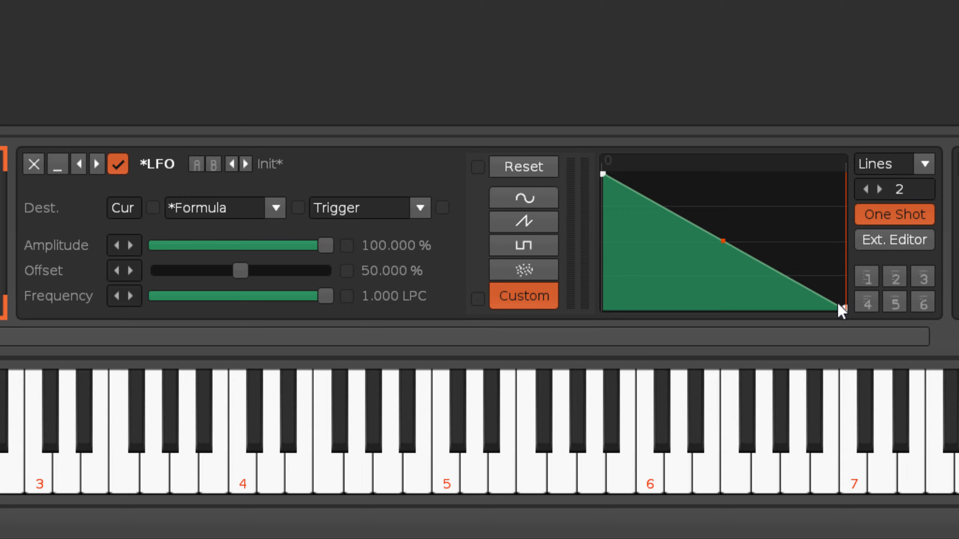
pyautogui.press('z')
pyautogui.press('z')
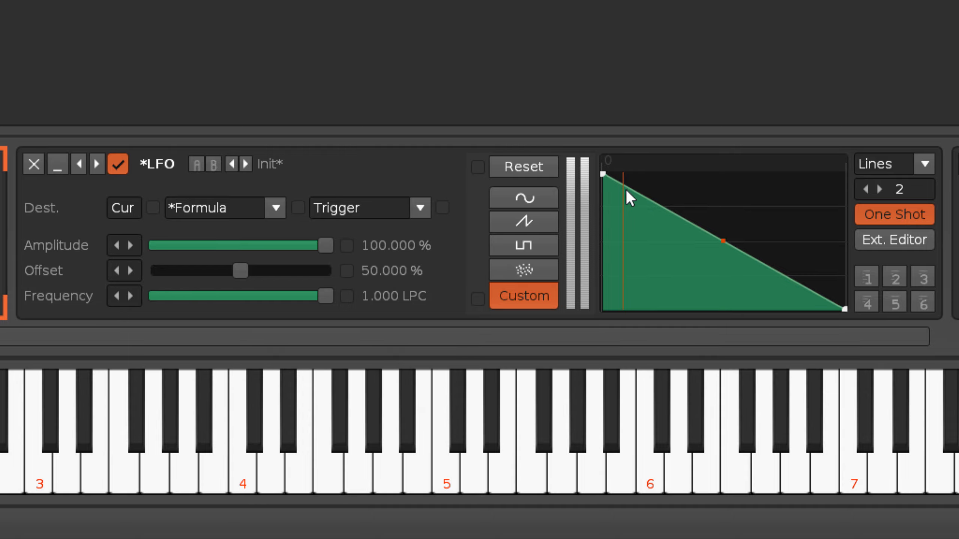
pyautogui.press('z')
pyautogui.press('z')
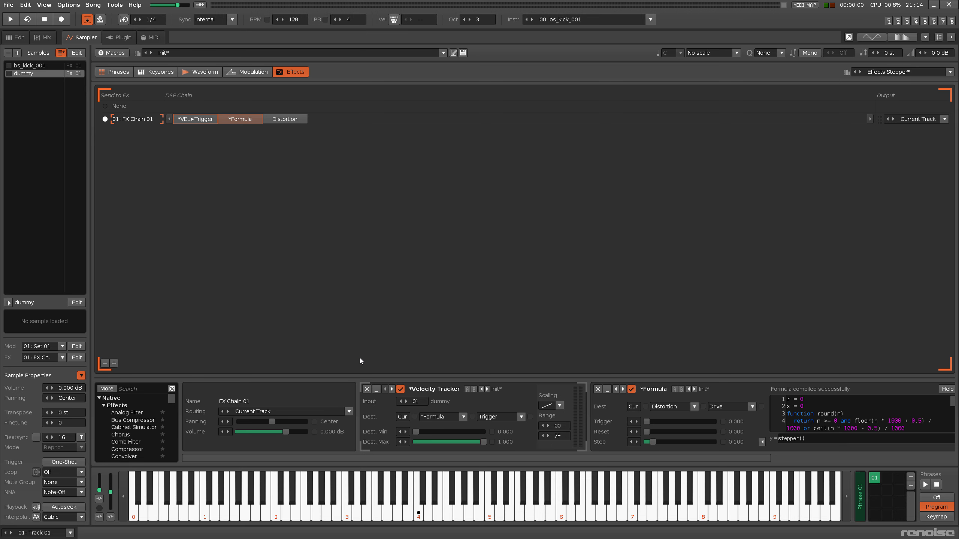
# Step: In the phrase editor, set Phrase 01's lines per beat to 256
pyautogui.click(128, 72)
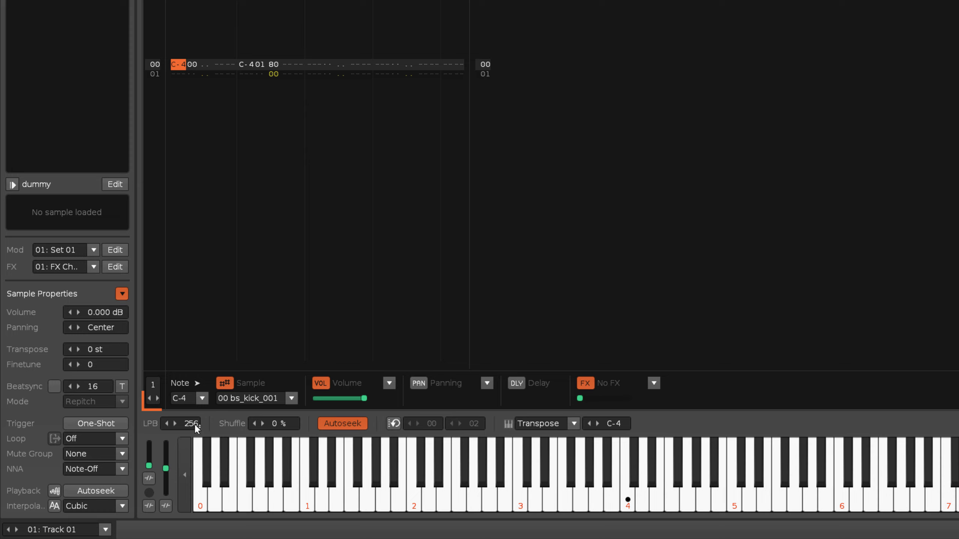
pyautogui.moveTo(194, 425)
pyautogui.mouseDown()
pyautogui.moveTo(195, 476)
pyautogui.moveTo(194, 425)
pyautogui.mouseUp()
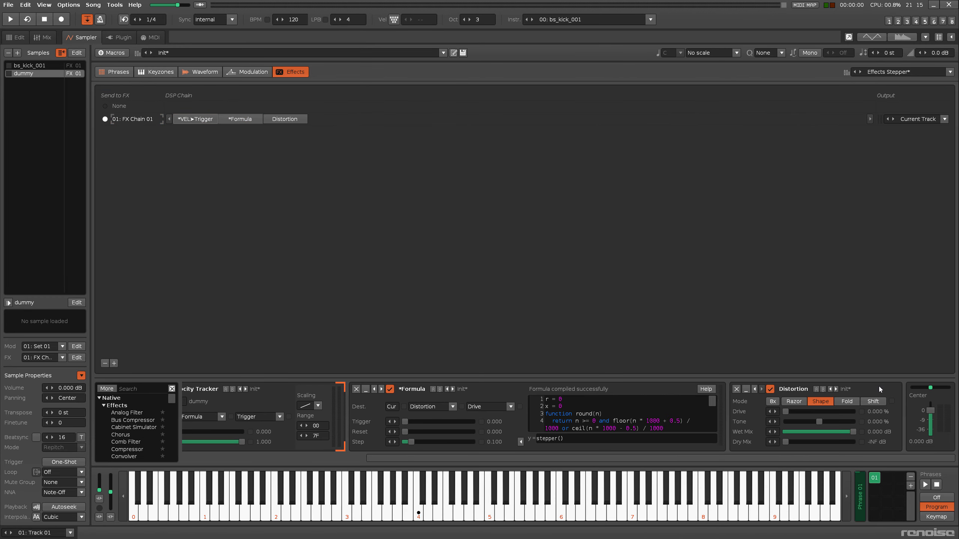
# Step: Step the kick's drive to 70% and 100%, set tempo to 20 BPM, then reset drive to 0%
pyautogui.press('q')
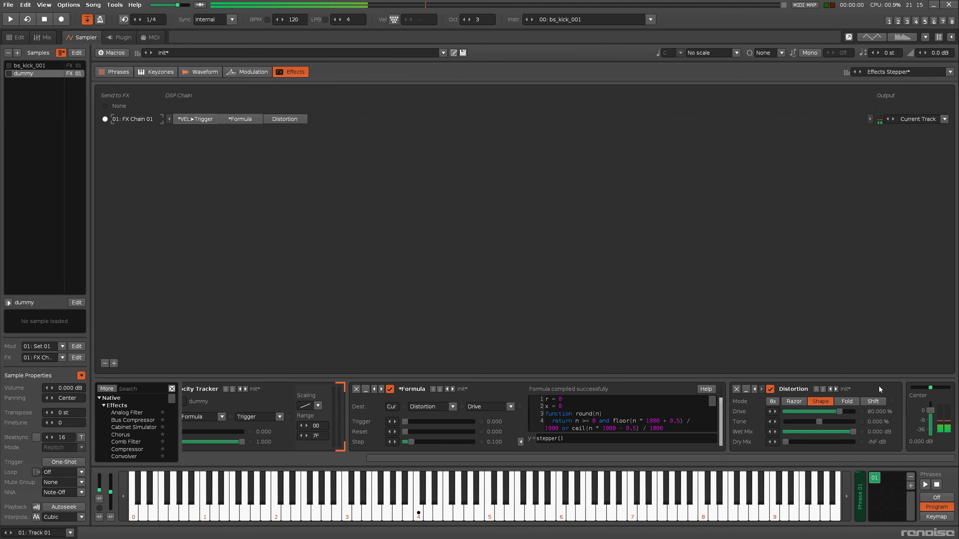
pyautogui.press('q')
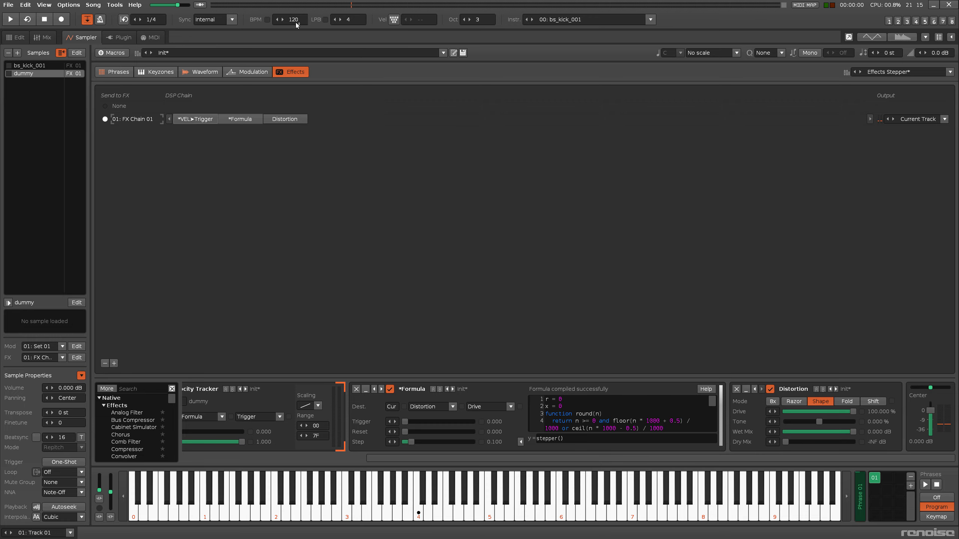
pyautogui.moveTo(296, 22); pyautogui.dragTo(296, 64)
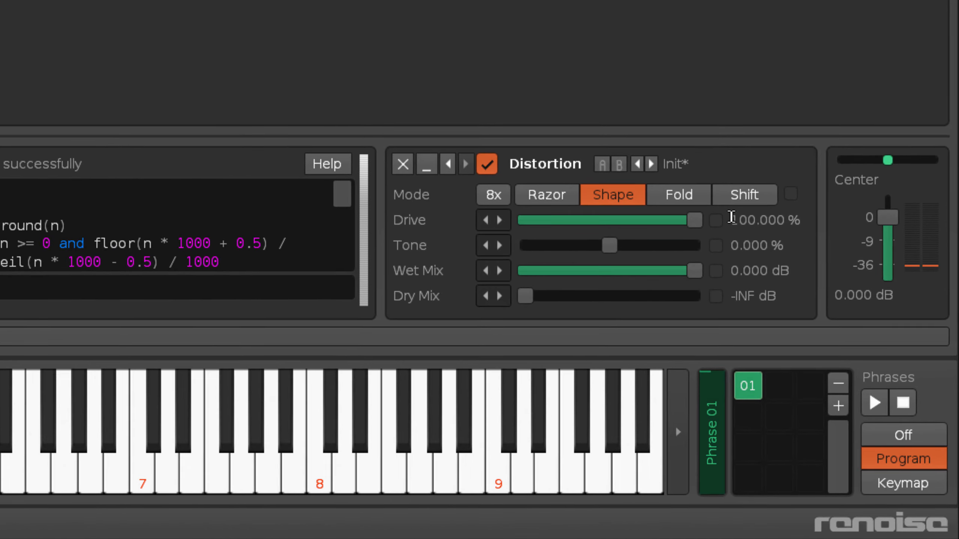
pyautogui.press('q')
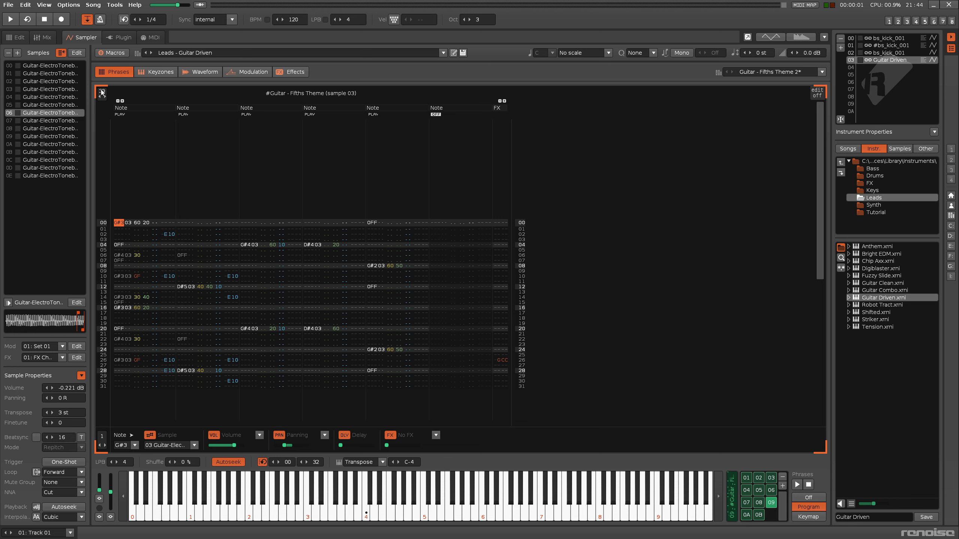
# Step: Adjust an instrument control and raise the phrase's lines per beat
pyautogui.moveTo(102, 91); pyautogui.dragTo(102, 72)
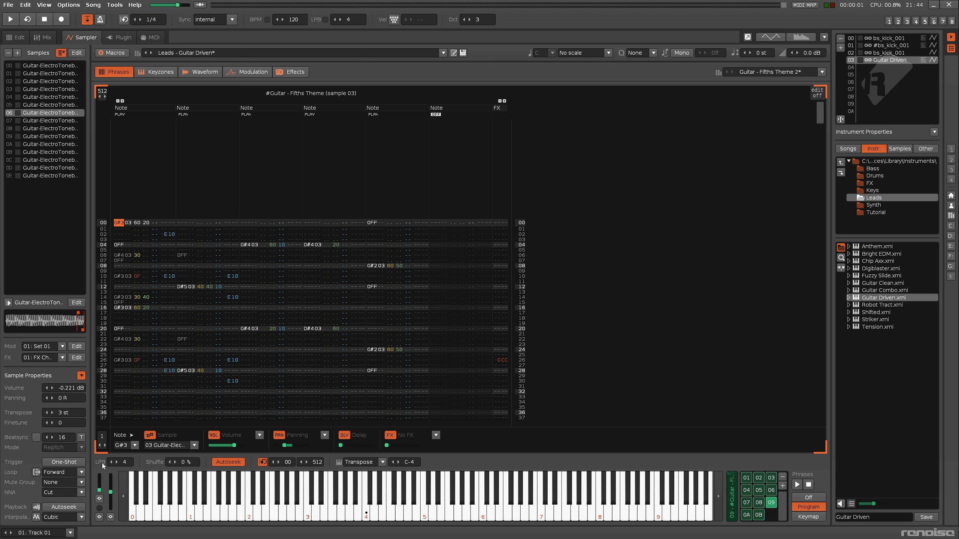
pyautogui.moveTo(125, 464); pyautogui.dragTo(125, 434)
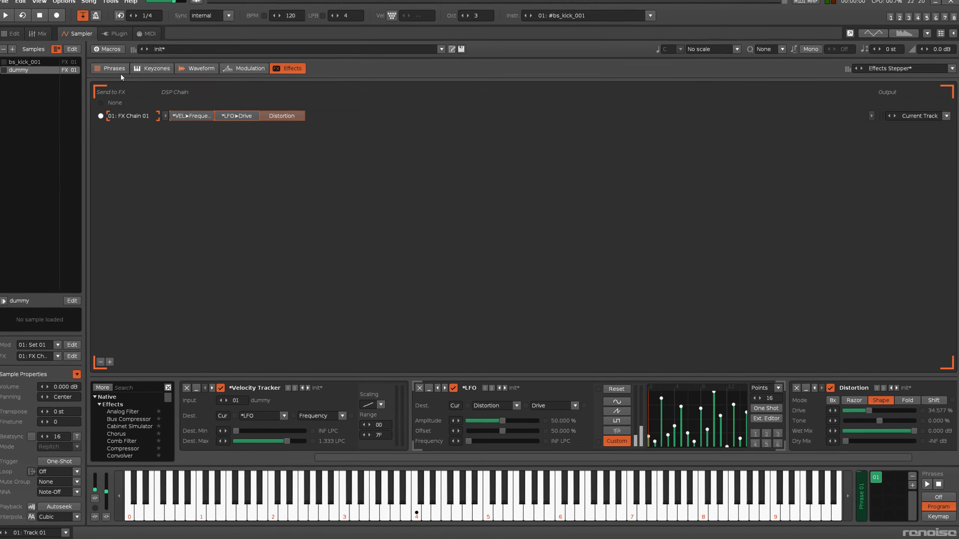
# Step: Check the phrase editor, then return to the instrument's effect chain
pyautogui.click(123, 74)
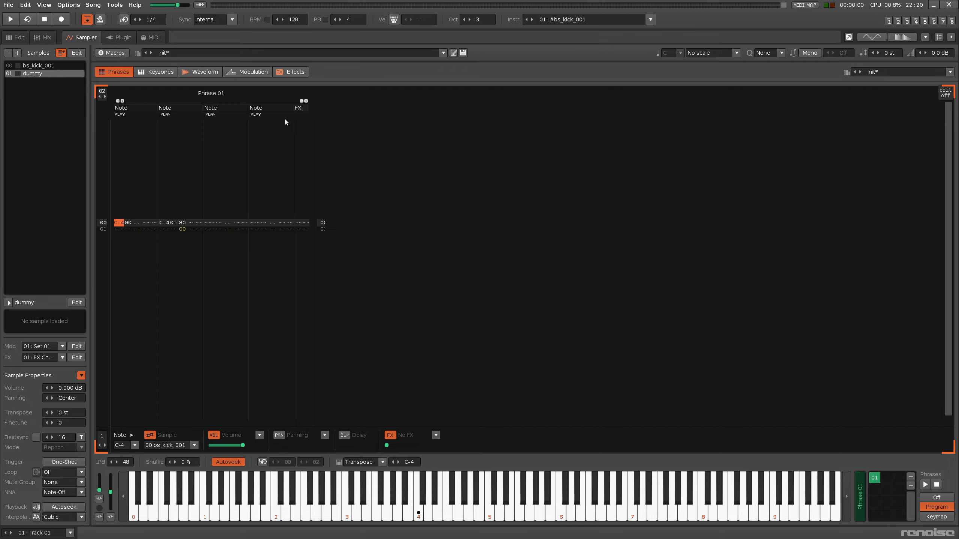
pyautogui.click(286, 73)
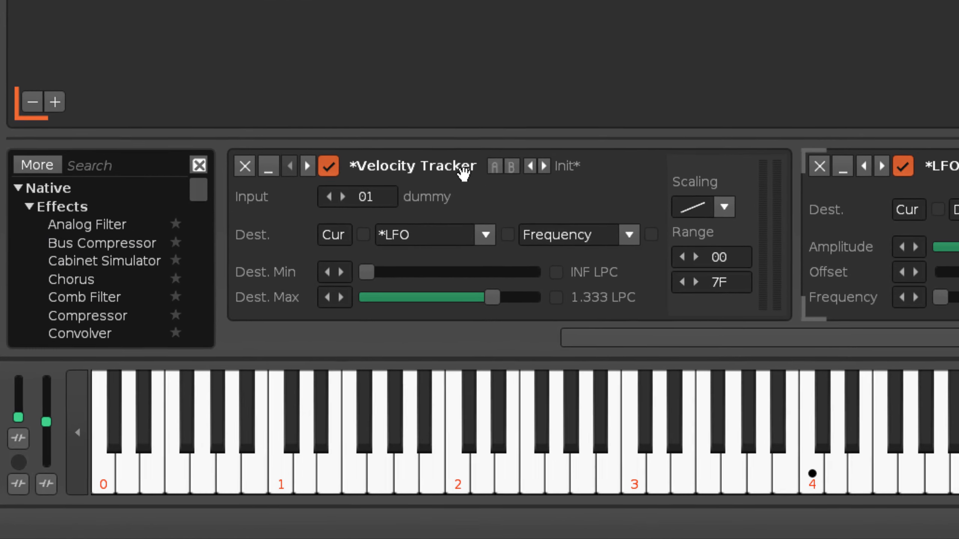